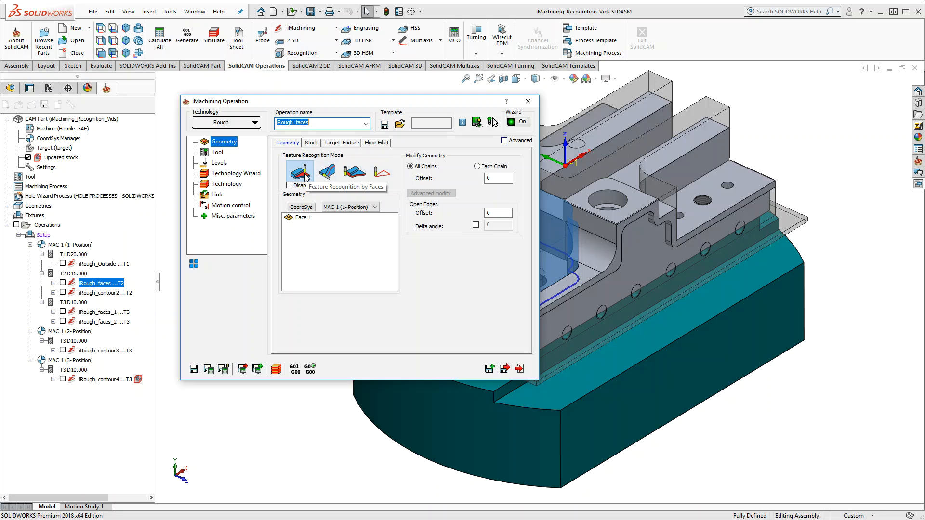
- Exit the iRough_faces operation without saving and show the part in an isometric view from another side
{"action": "left_click", "coordinate": [521, 369]}
{"action": "left_click", "coordinate": [232, 208]}
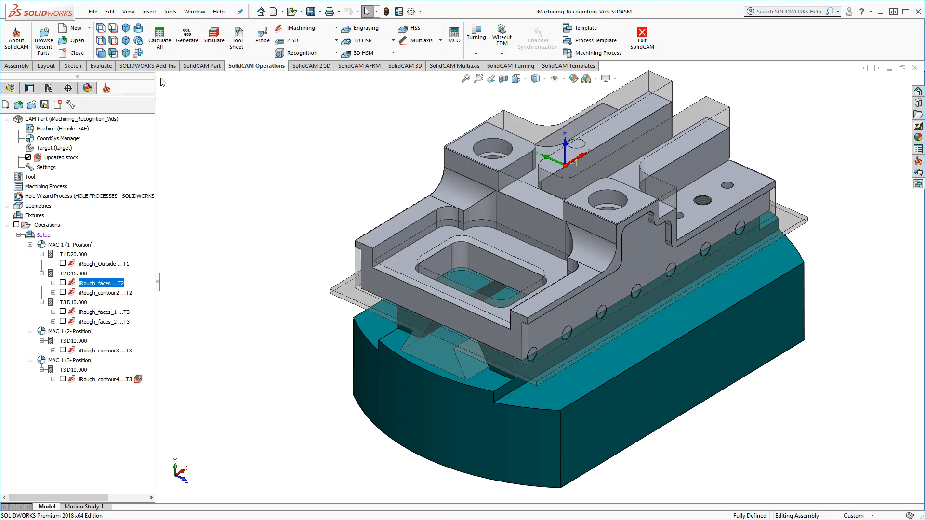
{"action": "left_click", "coordinate": [126, 28]}
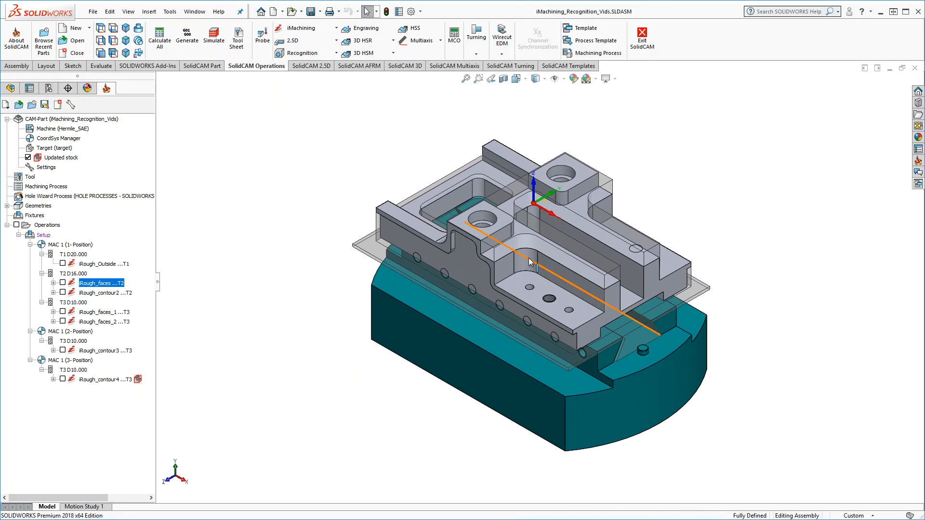
{"action": "scroll", "coordinate": [538, 258], "scroll_direction": "down", "scroll_amount": 3}
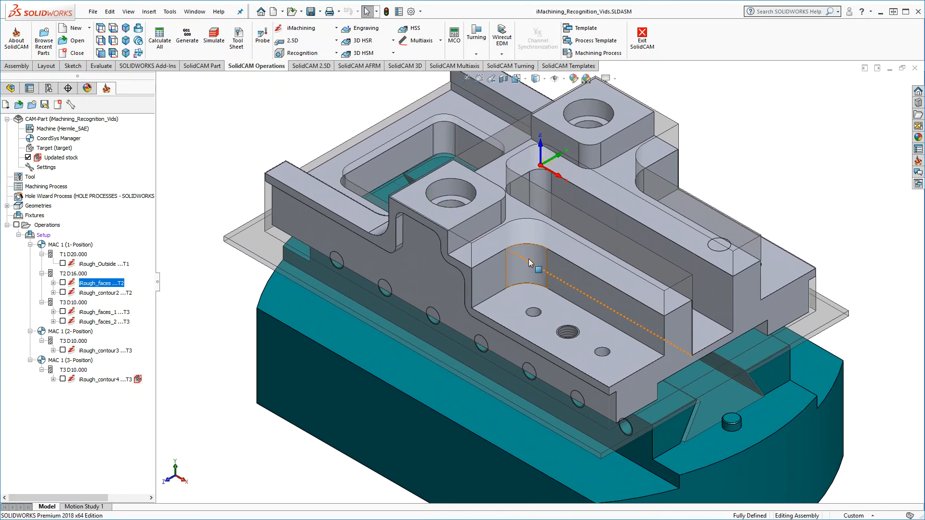
{"action": "scroll", "coordinate": [529, 263], "scroll_direction": "up", "scroll_amount": 2}
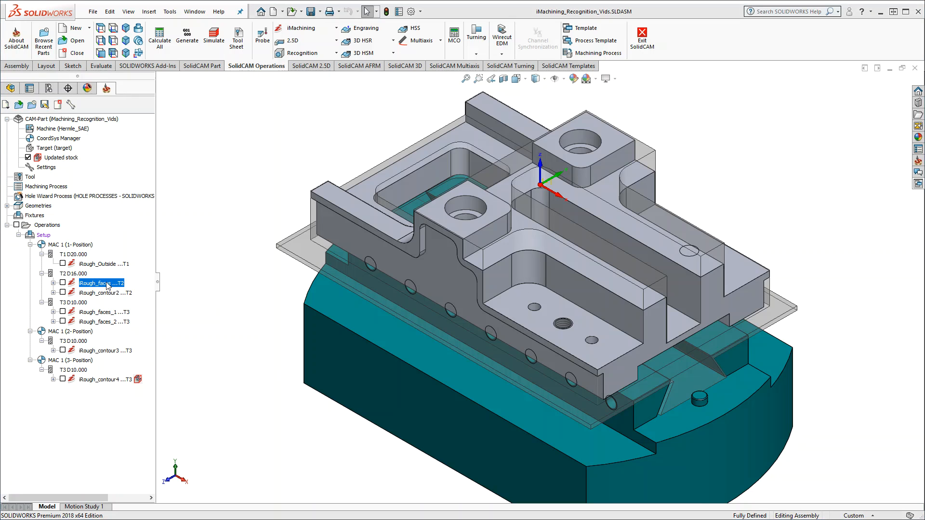
- Duplicate the iRough_faces operation for the mid-level face around the two bosses and place the copy after iRough_contour2 under T2
{"action": "left_click", "coordinate": [501, 253]}
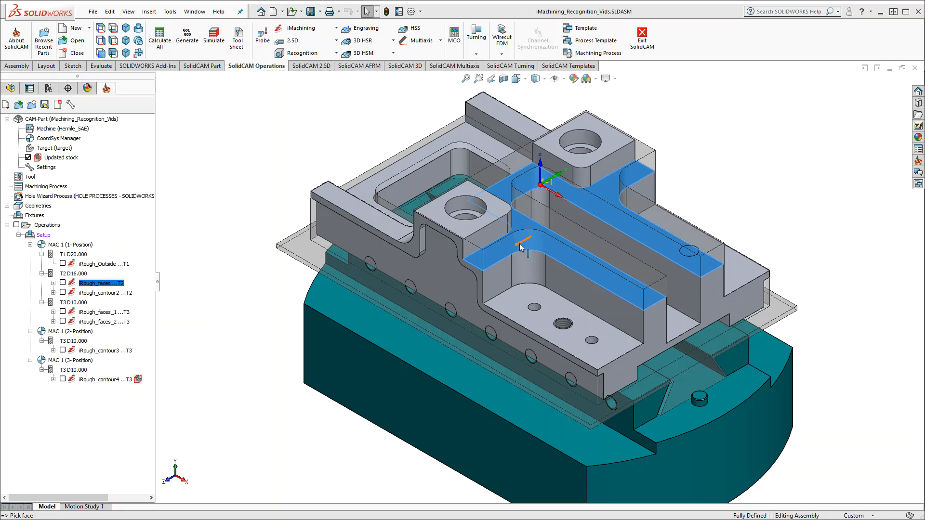
{"action": "left_click", "coordinate": [500, 252]}
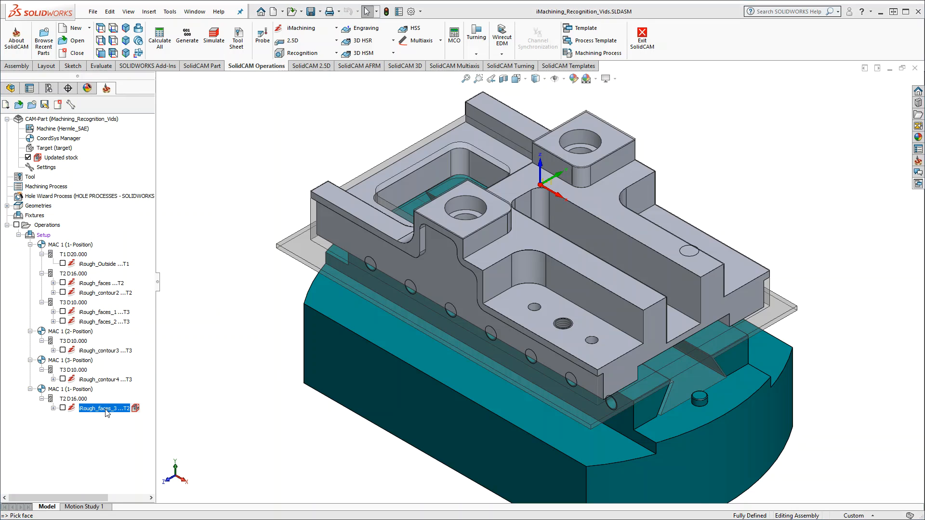
{"action": "left_click_drag", "start_coordinate": [107, 414], "coordinate": [100, 296]}
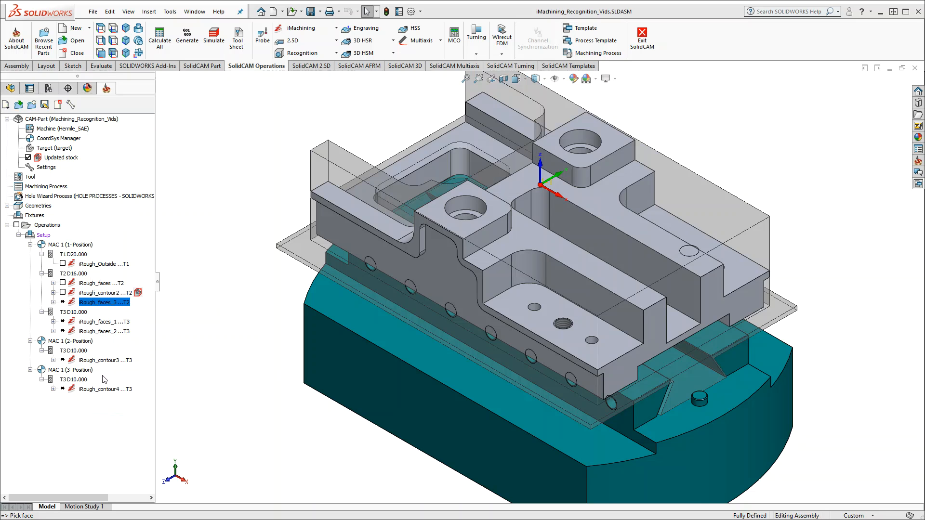
- Calculate all operations from iRough_faces_3 through iRough_contour4 in parallel
{"action": "left_click", "coordinate": [103, 391], "text": "shift"}
{"action": "right_click", "coordinate": [103, 392]}
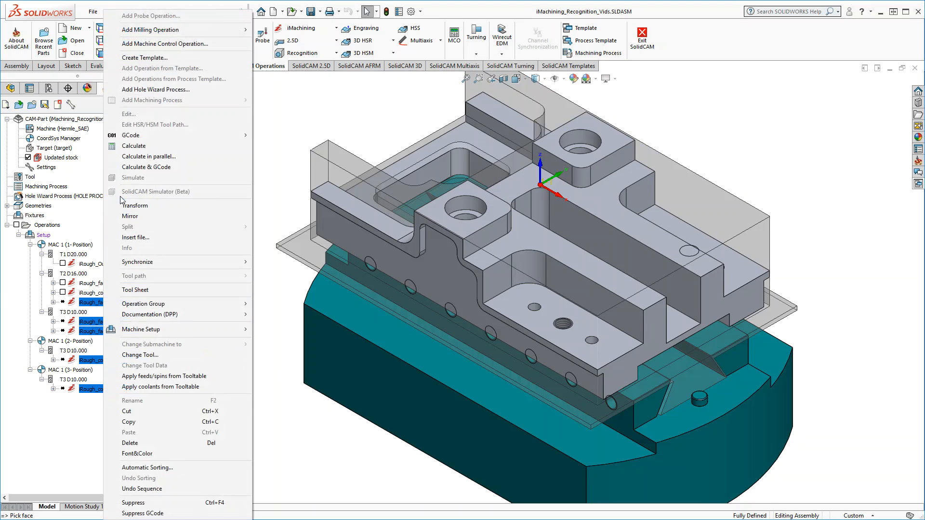
{"action": "left_click", "coordinate": [125, 157]}
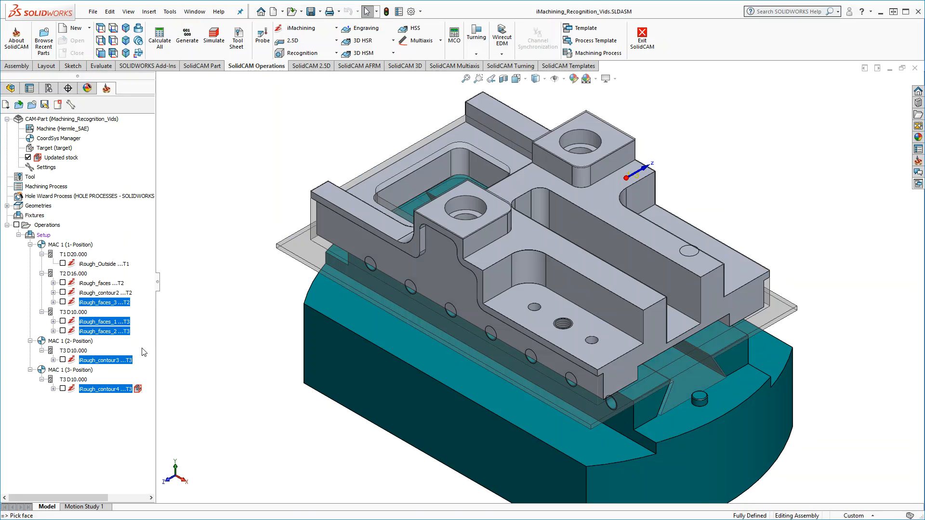
- Inspect the updated stock after iRough_Outside, iRough_faces and iRough_faces_3
{"action": "left_click", "coordinate": [129, 390]}
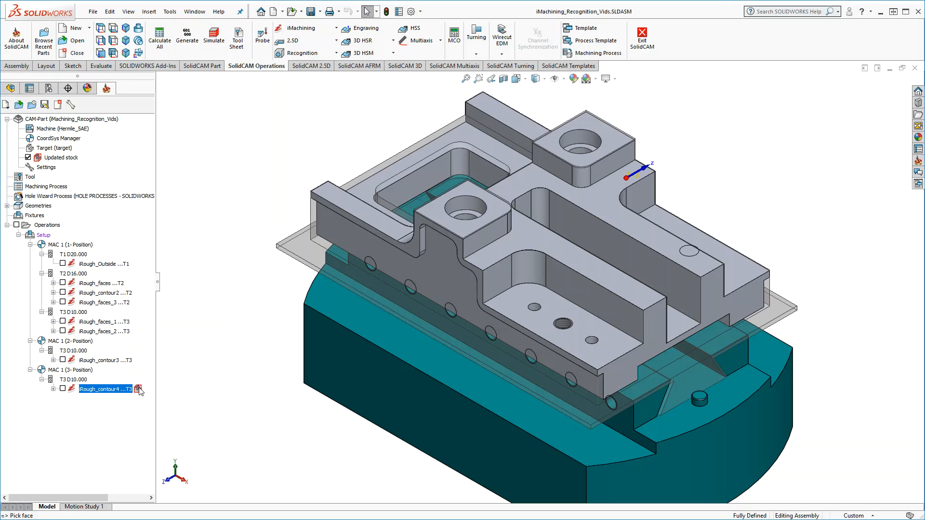
{"action": "left_click", "coordinate": [135, 265]}
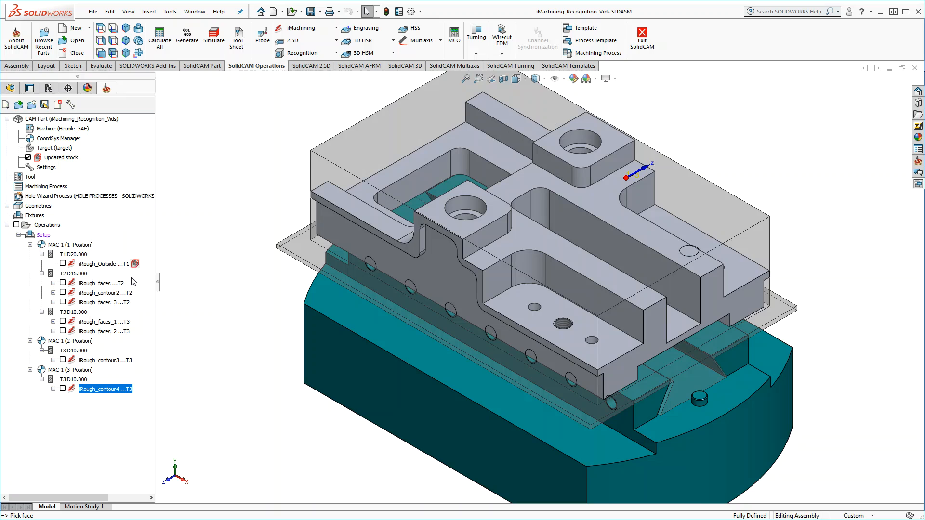
{"action": "left_click", "coordinate": [130, 283]}
{"action": "left_click", "coordinate": [135, 302]}
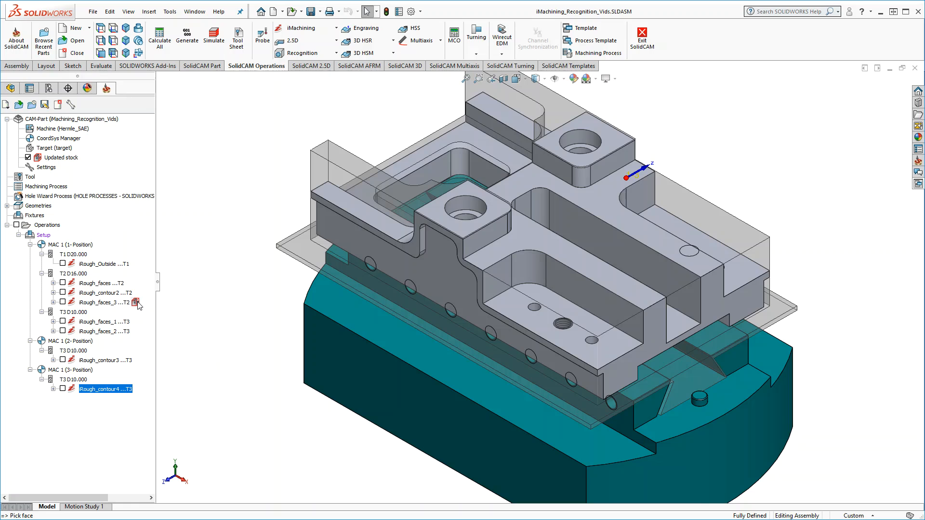
- Expand iRough_faces_3 and preview its JA17857_faces geometry on the model
{"action": "left_click", "coordinate": [53, 302]}
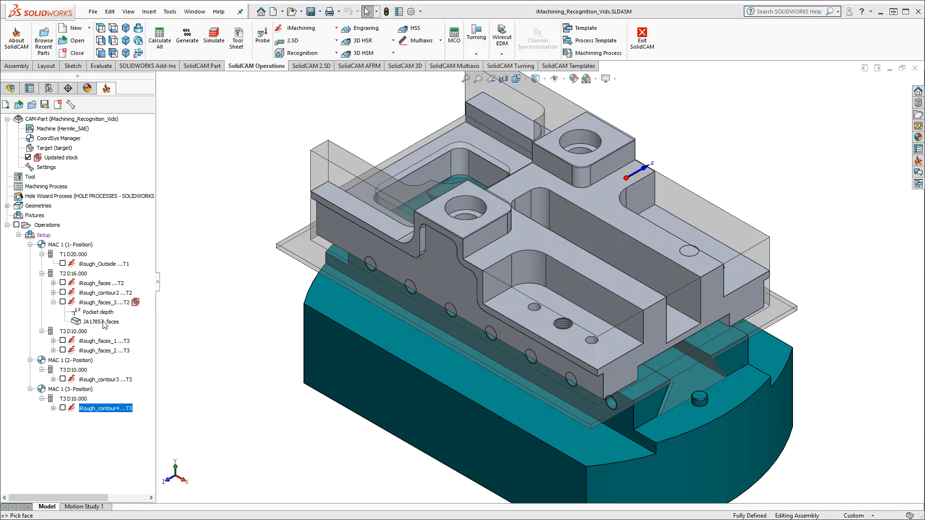
{"action": "left_click", "coordinate": [102, 322]}
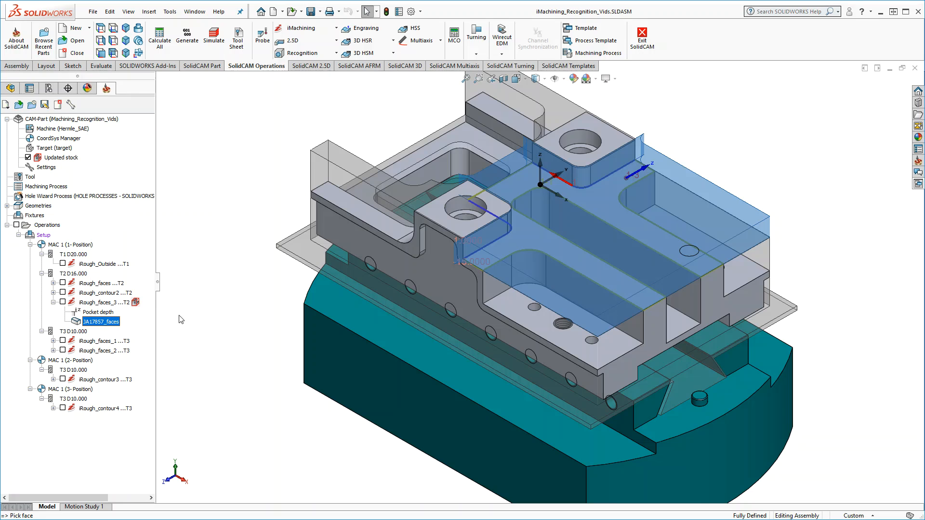
{"action": "scroll", "coordinate": [682, 150], "scroll_direction": "down", "scroll_amount": 2}
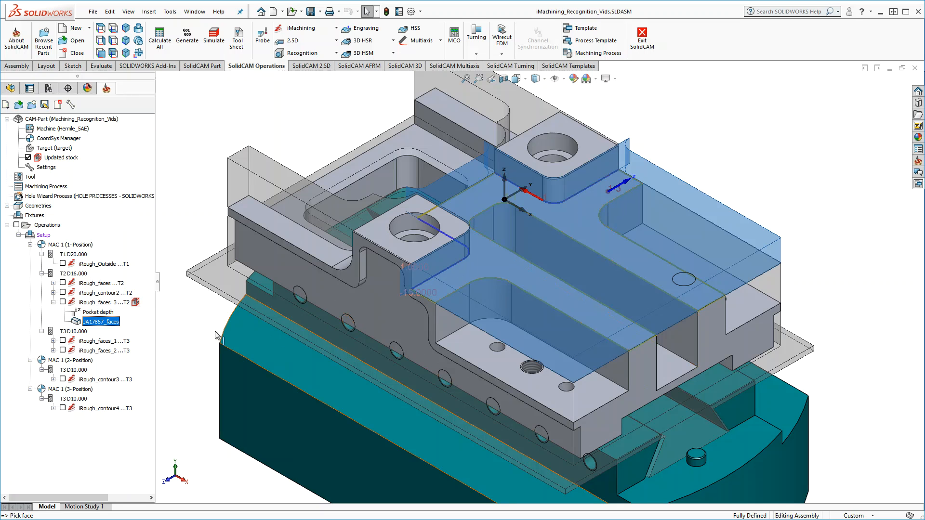
- Review the stock and target/fixture settings of iRough_faces_3, exit without saving, and preview its face geometry again
{"action": "double_click", "coordinate": [103, 302]}
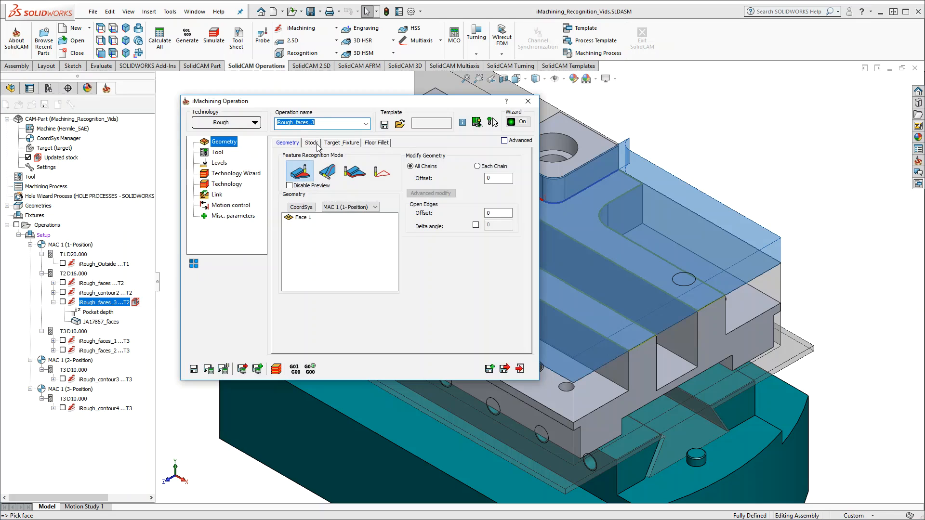
{"action": "left_click", "coordinate": [318, 146]}
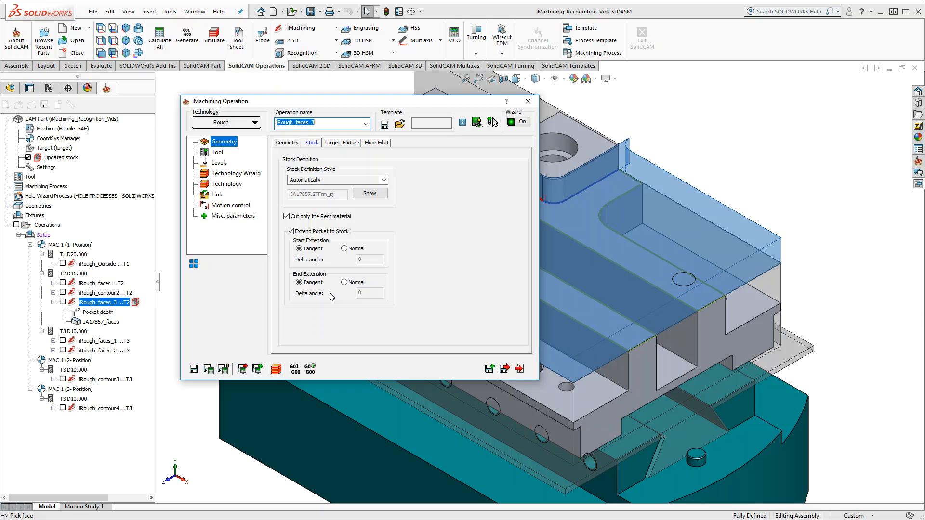
{"action": "left_click", "coordinate": [345, 143]}
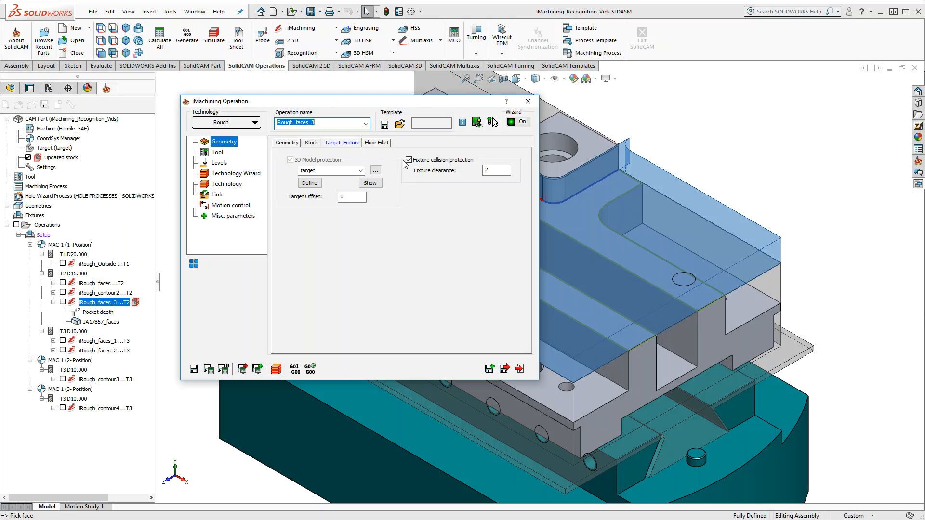
{"action": "double_click", "coordinate": [484, 171]}
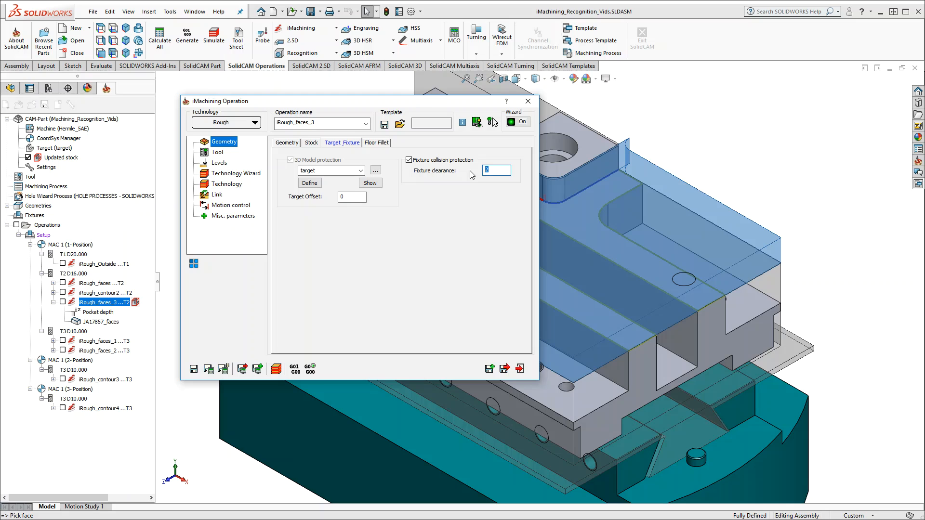
{"action": "left_click", "coordinate": [288, 143]}
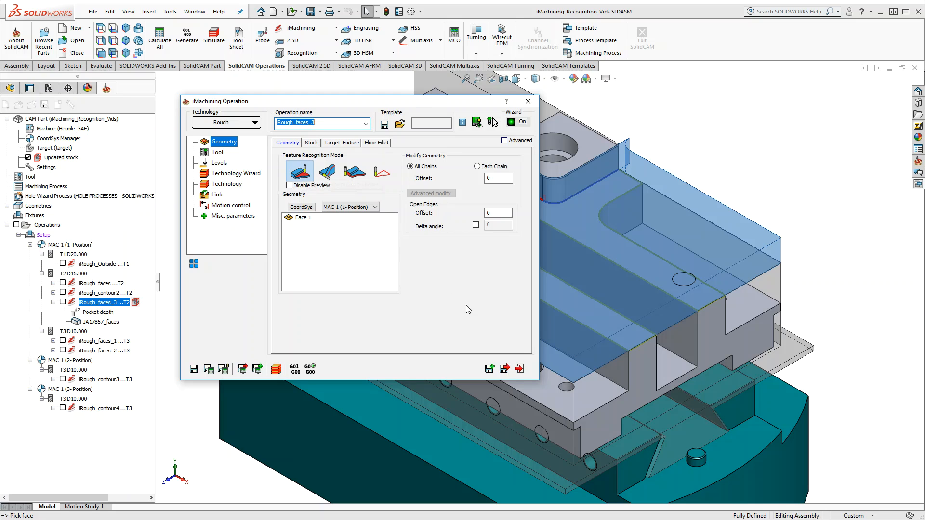
{"action": "left_click", "coordinate": [520, 369]}
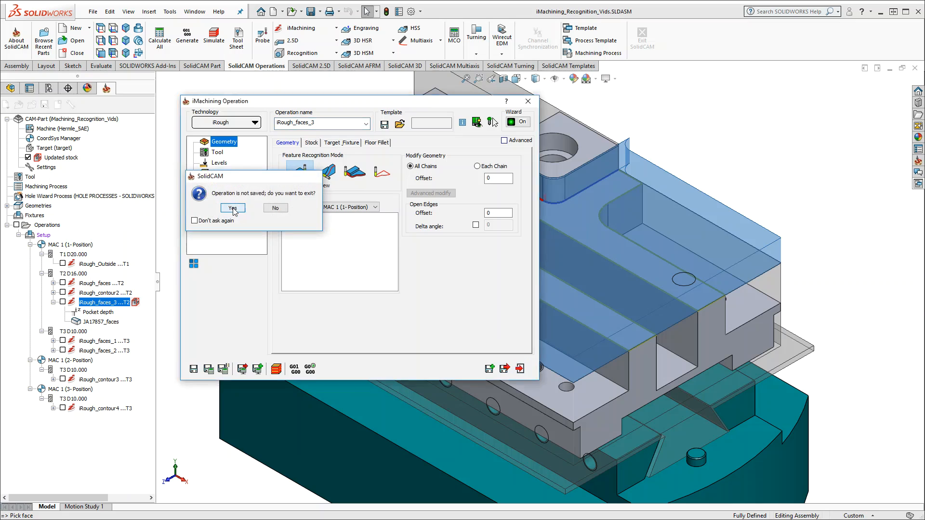
{"action": "left_click", "coordinate": [233, 208]}
{"action": "left_click", "coordinate": [101, 322]}
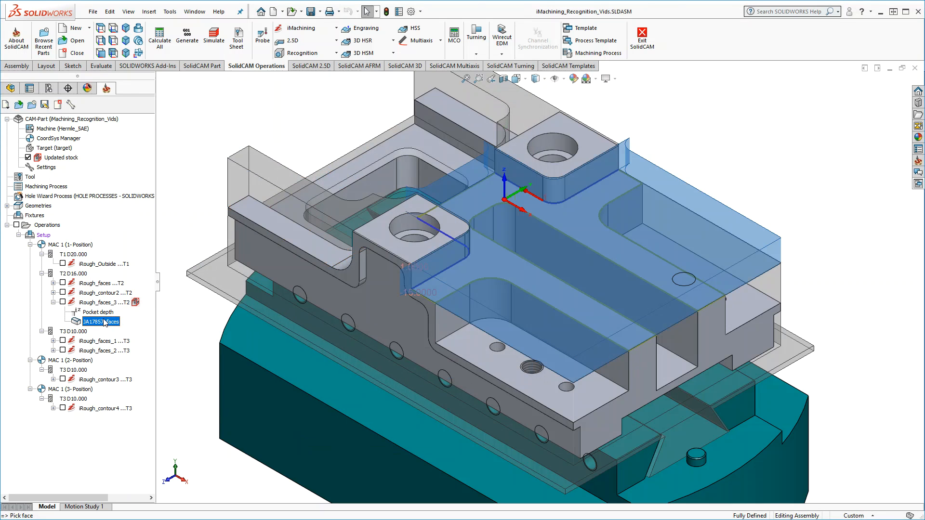
- Examine the default feature recognition mode and geometry preview options in the iMachining section of the SolidCAM settings
{"action": "left_click", "coordinate": [170, 12]}
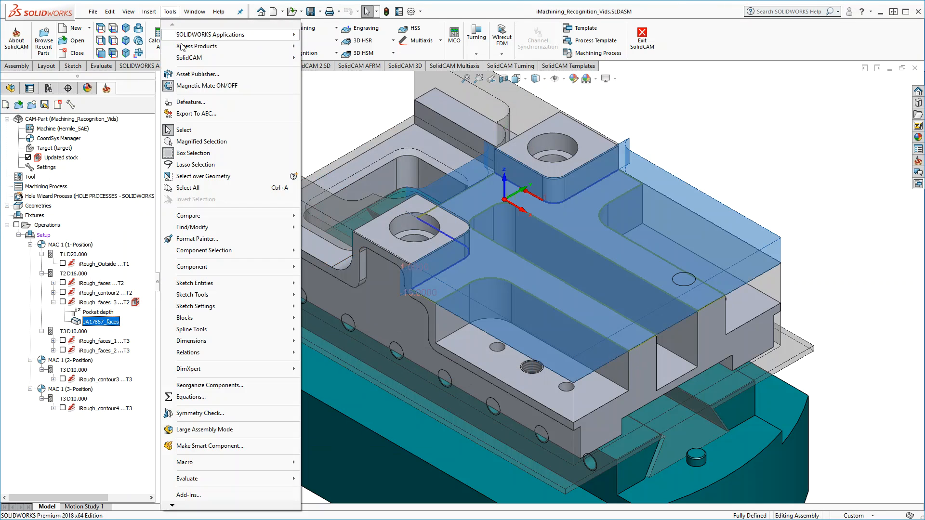
{"action": "mouse_move", "coordinate": [231, 57]}
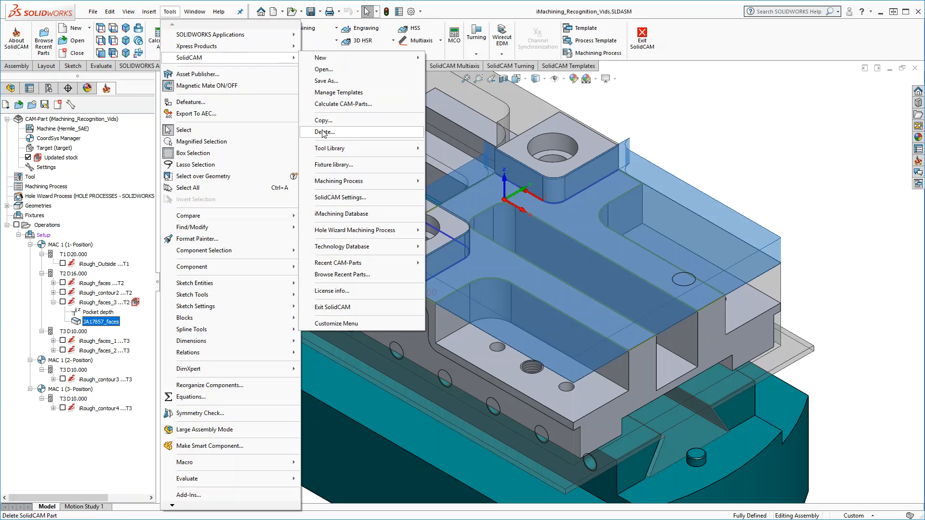
{"action": "left_click", "coordinate": [325, 197]}
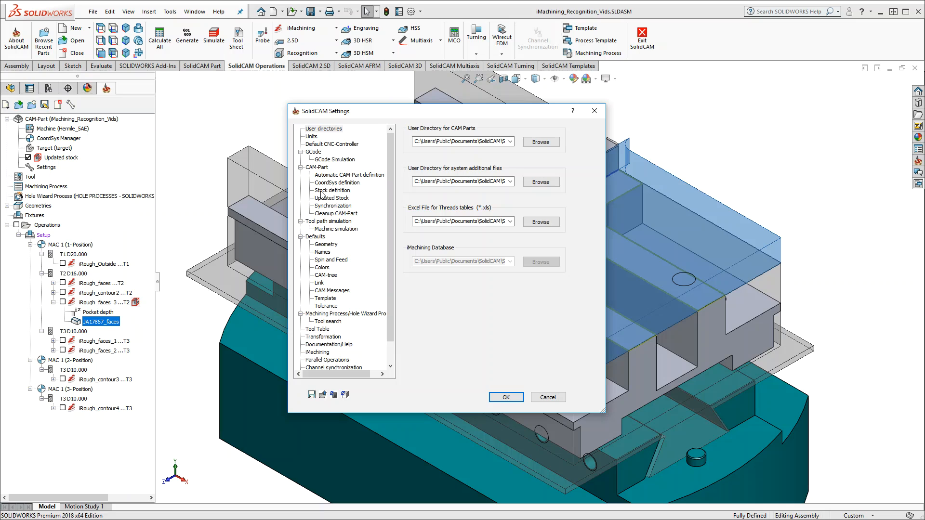
{"action": "left_click", "coordinate": [322, 353]}
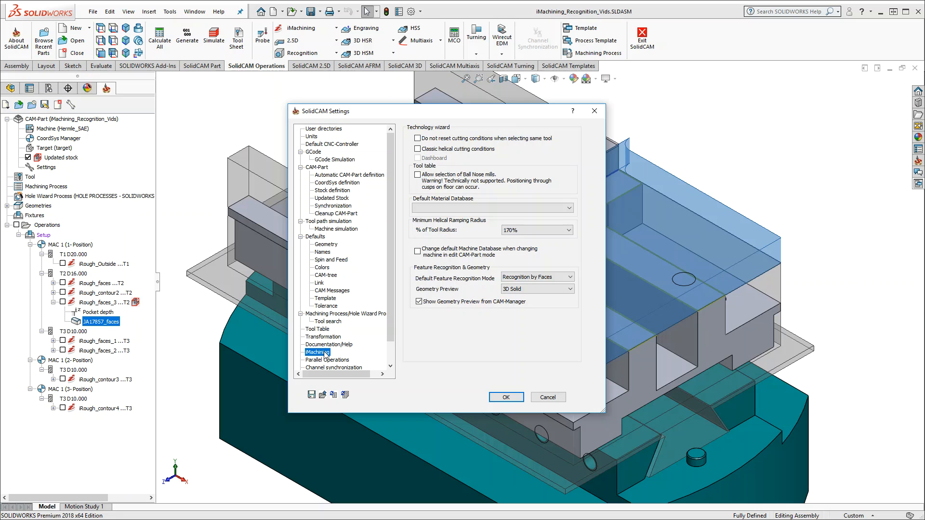
{"action": "left_click", "coordinate": [533, 278]}
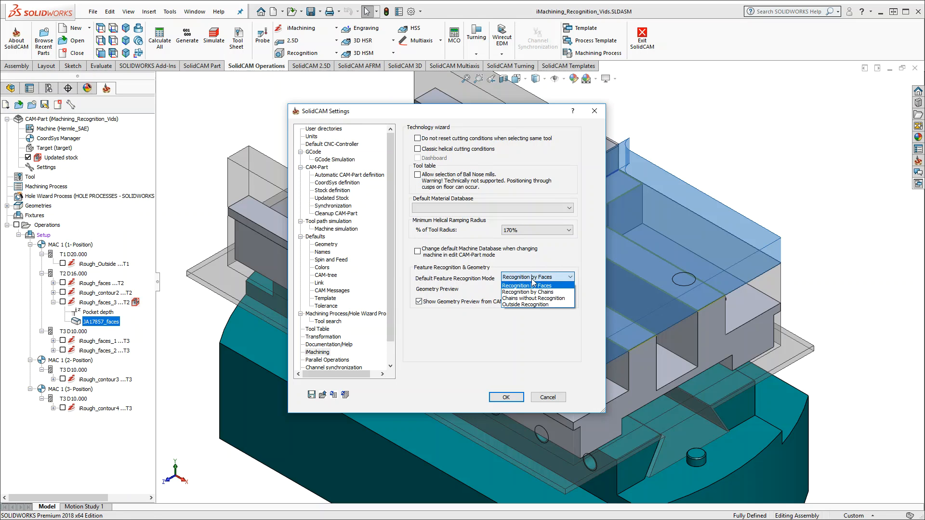
{"action": "left_click", "coordinate": [532, 280]}
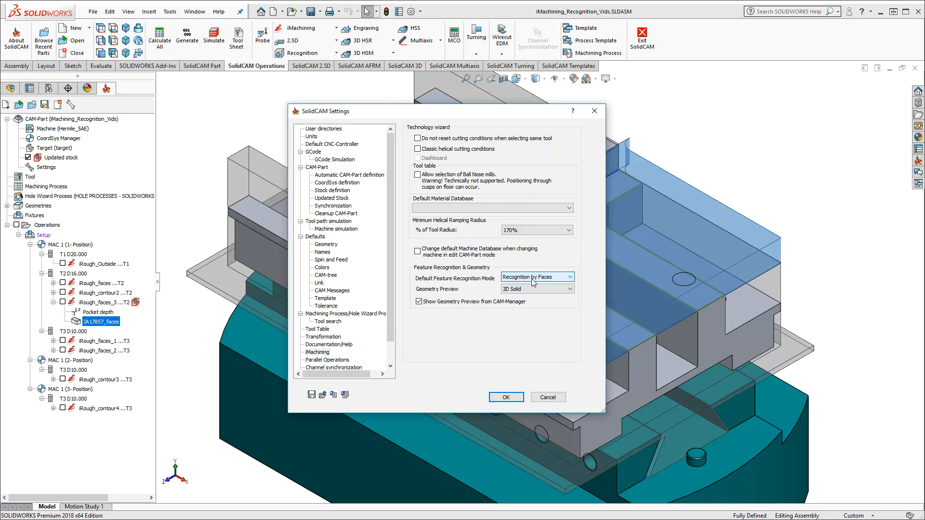
{"action": "left_click", "coordinate": [530, 290]}
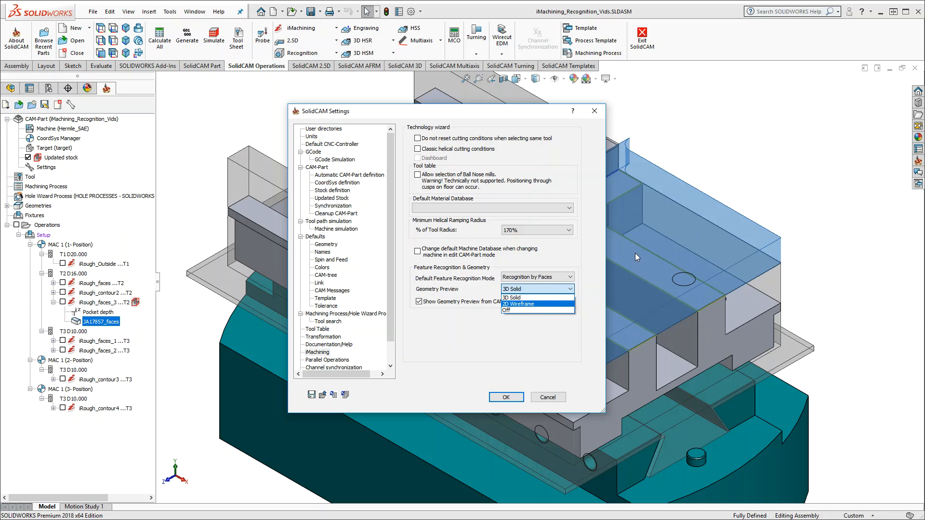
{"action": "left_click", "coordinate": [439, 327]}
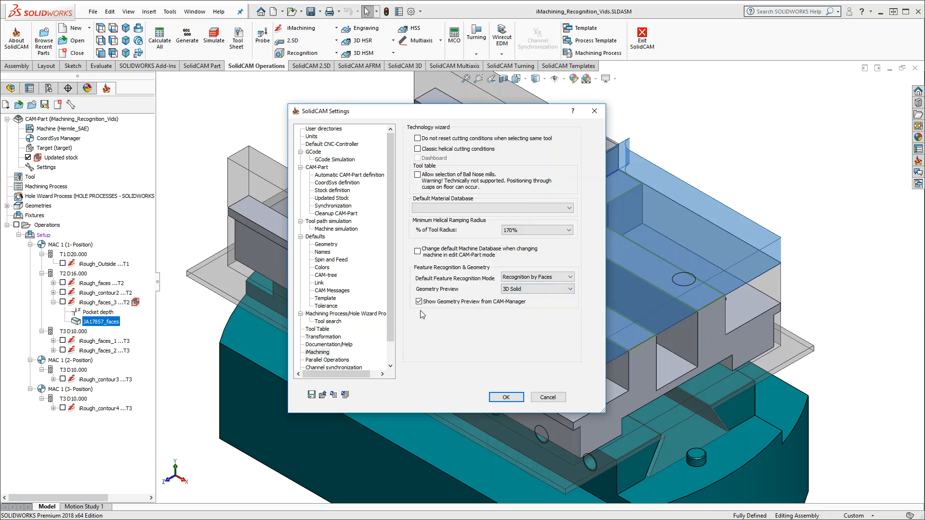